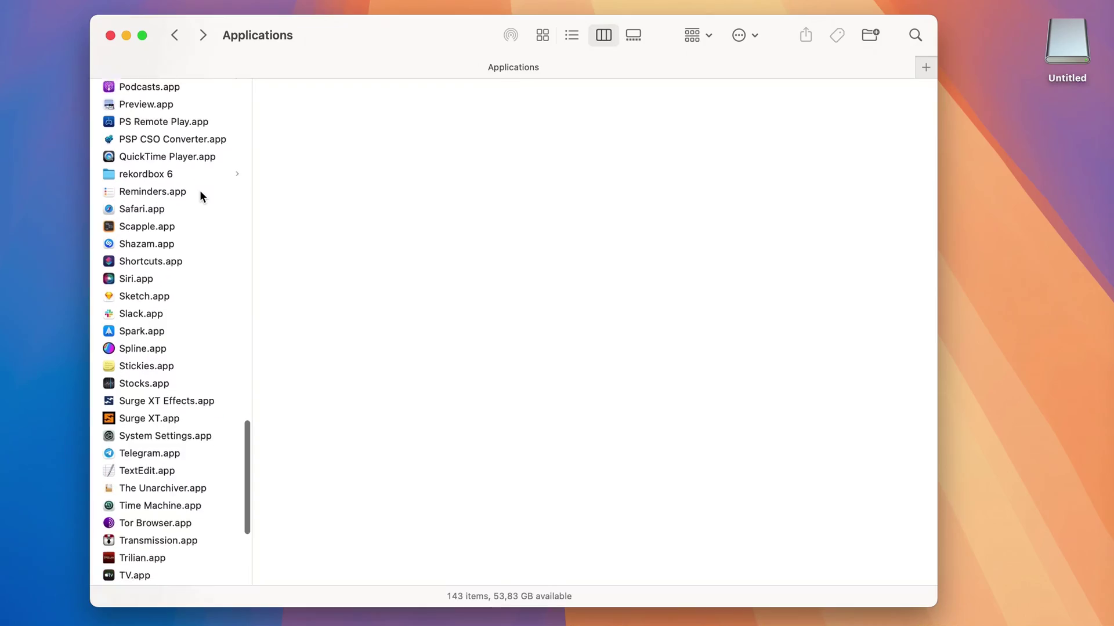
- Launch Disk Utility.app from the Applications > Utilities folder in Finder
{"action": "scroll", "coordinate": [201, 193], "scroll_direction": "down", "scroll_amount": 3}
{"action": "scroll", "coordinate": [203, 197], "scroll_direction": "down", "scroll_amount": 5}
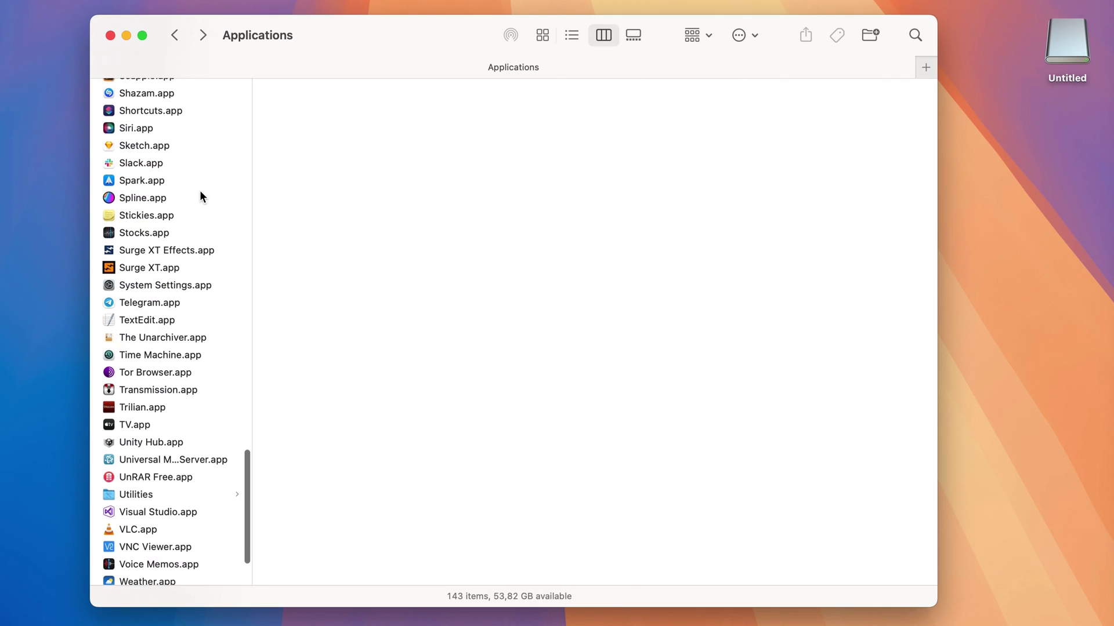
{"action": "left_click", "coordinate": [163, 505]}
{"action": "double_click", "coordinate": [315, 336]}
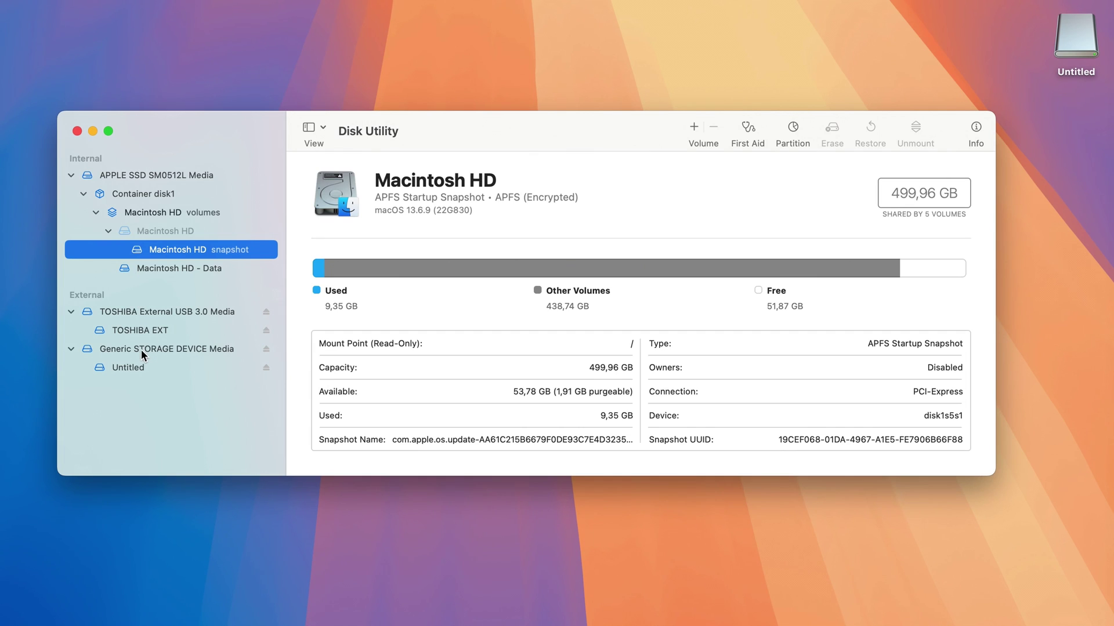
- Erase the Generic STORAGE DEVICE Media SD card with the ExFAT format
{"action": "left_click", "coordinate": [143, 351]}
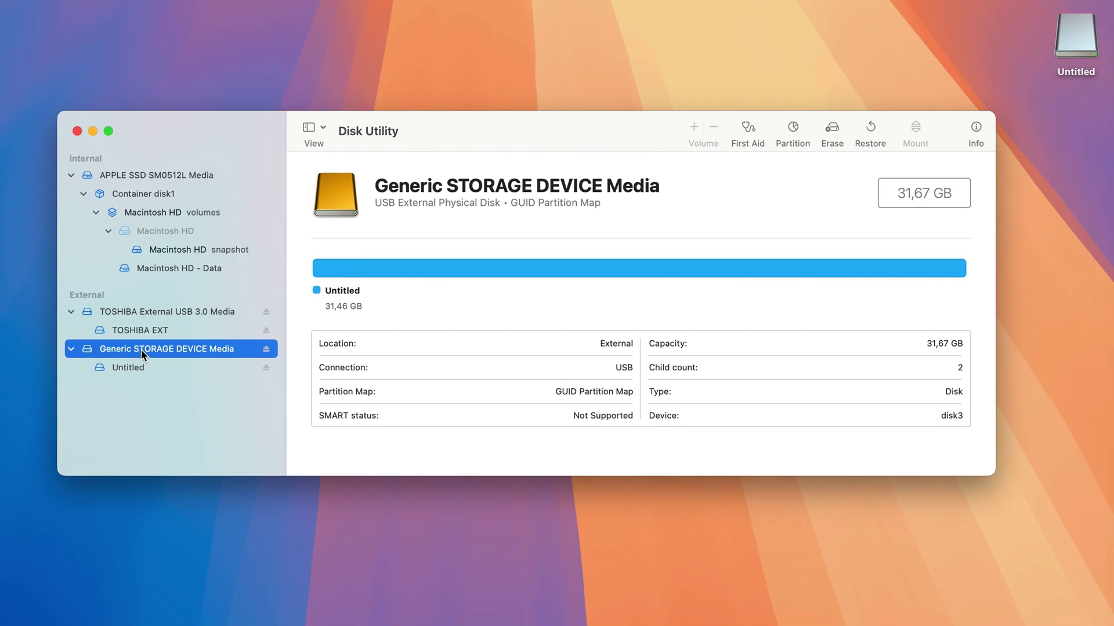
{"action": "left_click", "coordinate": [833, 138]}
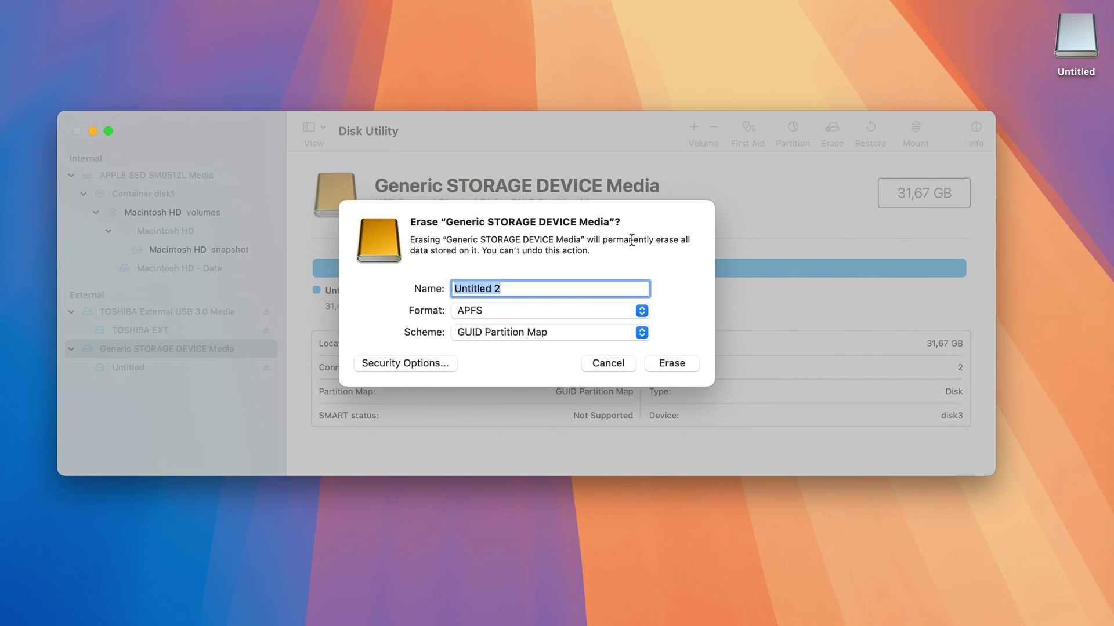
{"action": "left_click", "coordinate": [542, 310]}
{"action": "left_click", "coordinate": [503, 448]}
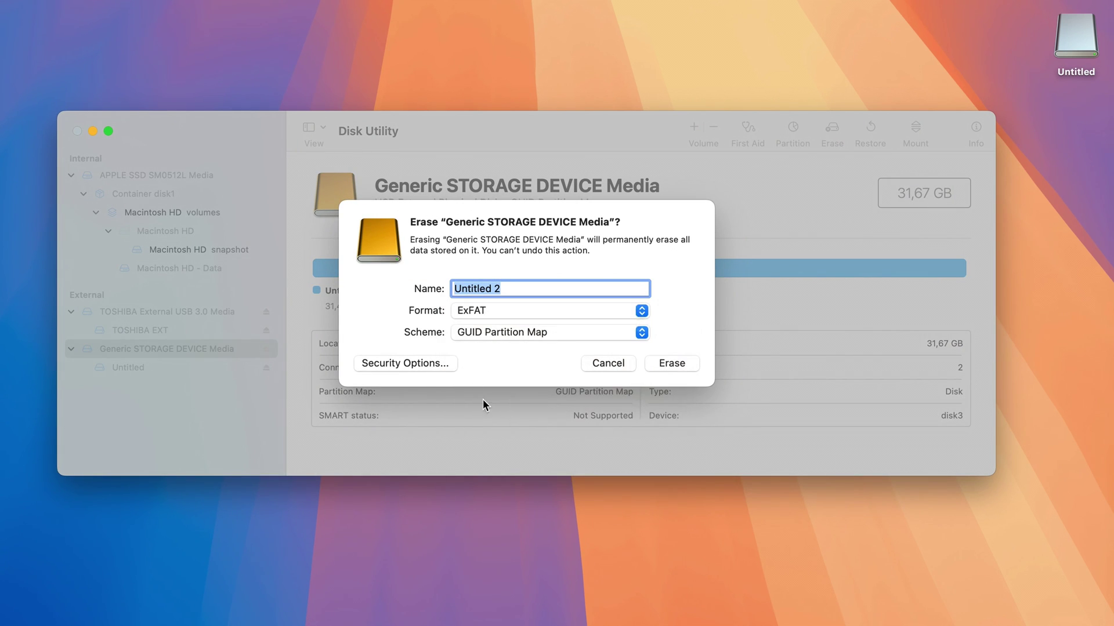
{"action": "left_click", "coordinate": [679, 363]}
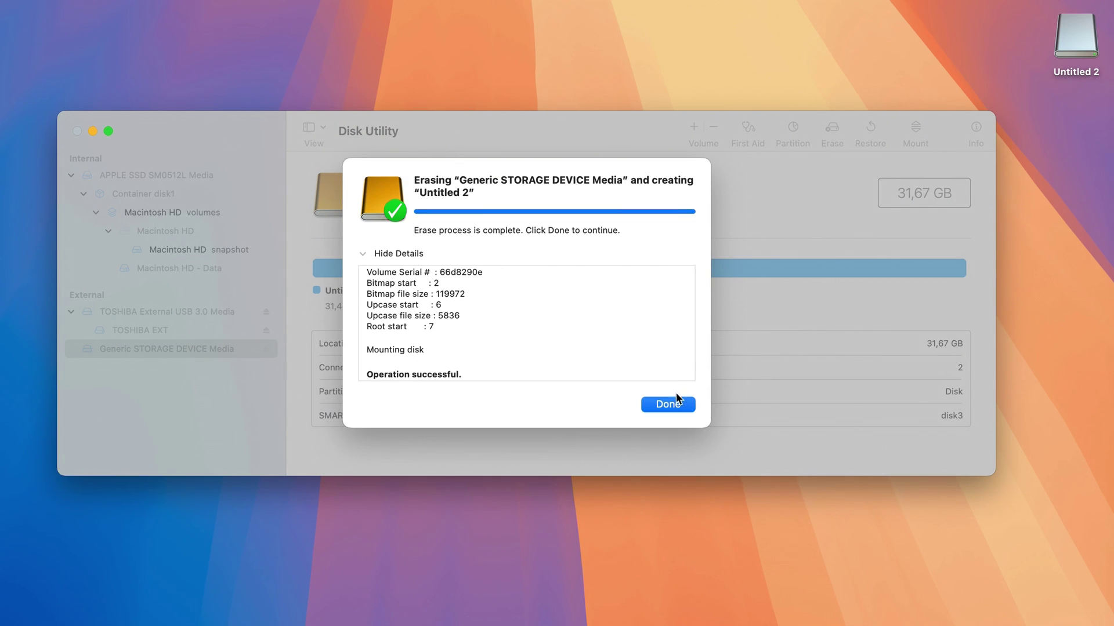
{"action": "left_click", "coordinate": [673, 402]}
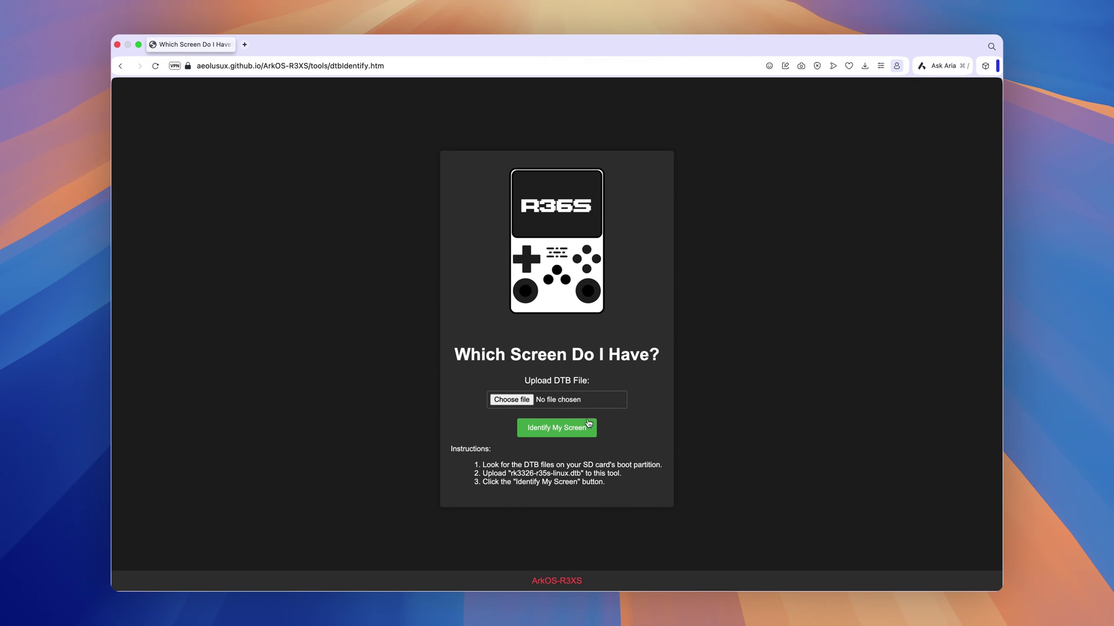
- Upload rk3326-r35s-linux.dtb from BOOT and run Identify My Screen
{"action": "left_click", "coordinate": [511, 400]}
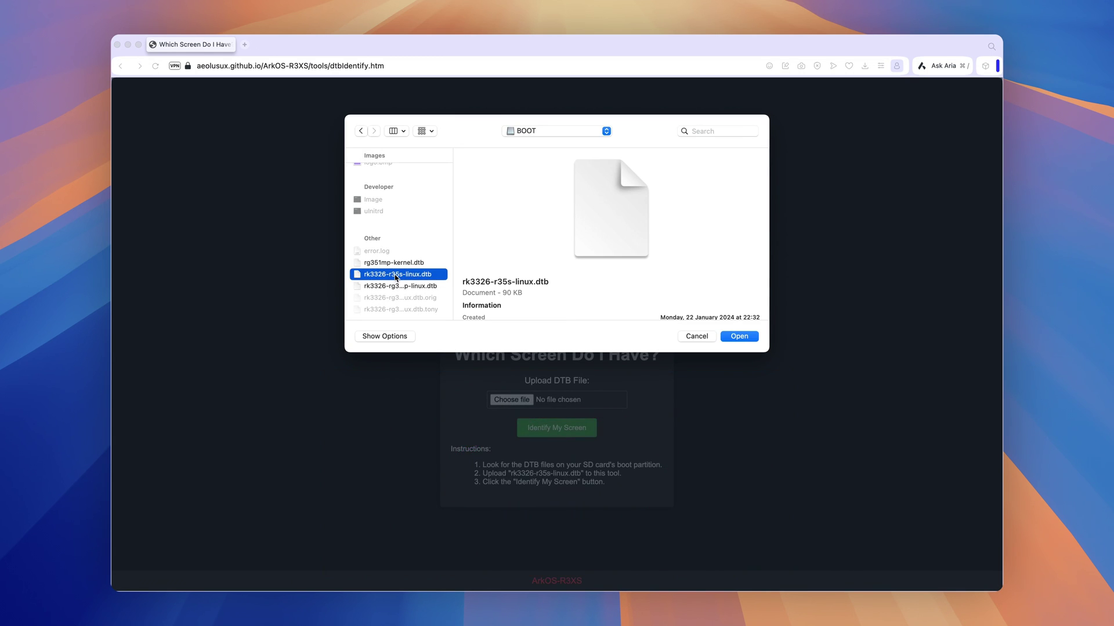
{"action": "left_click", "coordinate": [740, 336]}
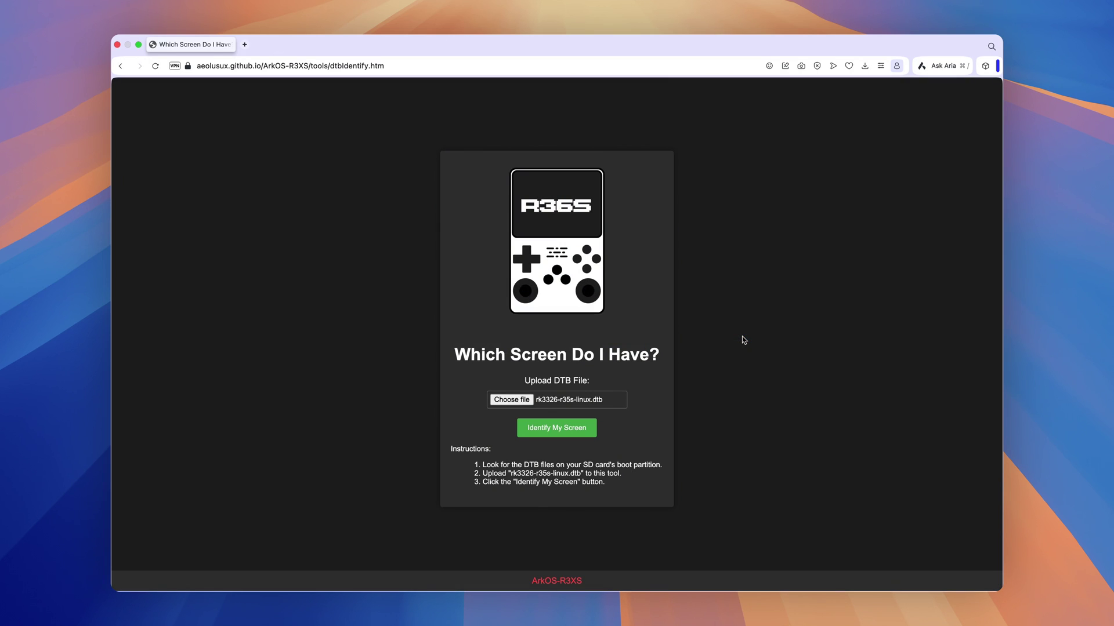
{"action": "left_click", "coordinate": [555, 430]}
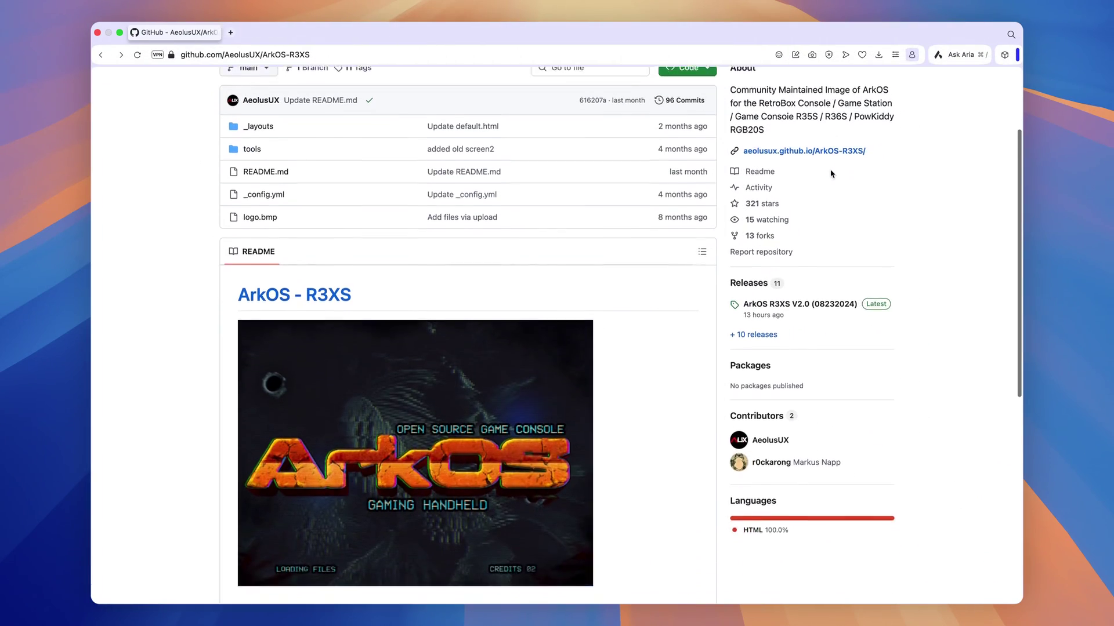
- Download the 2.48GB ArkOS_R35S-R36S_v2.0_08232024.img.xz archive from MediaFire
{"action": "scroll", "coordinate": [832, 173], "scroll_direction": "down", "scroll_amount": 5}
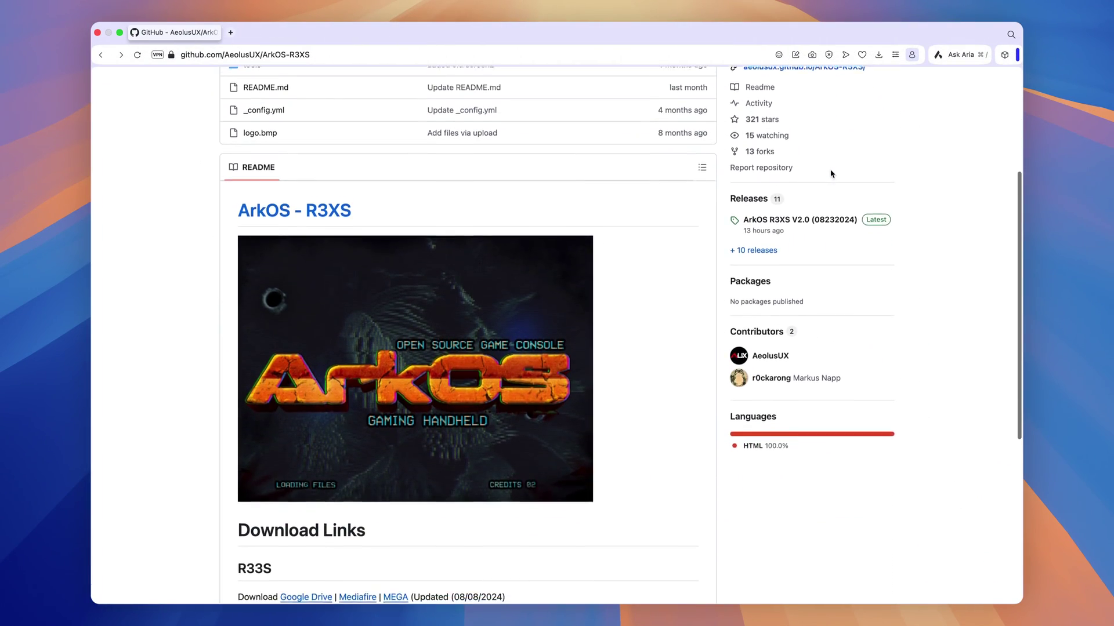
{"action": "scroll", "coordinate": [832, 174], "scroll_direction": "down", "scroll_amount": 4}
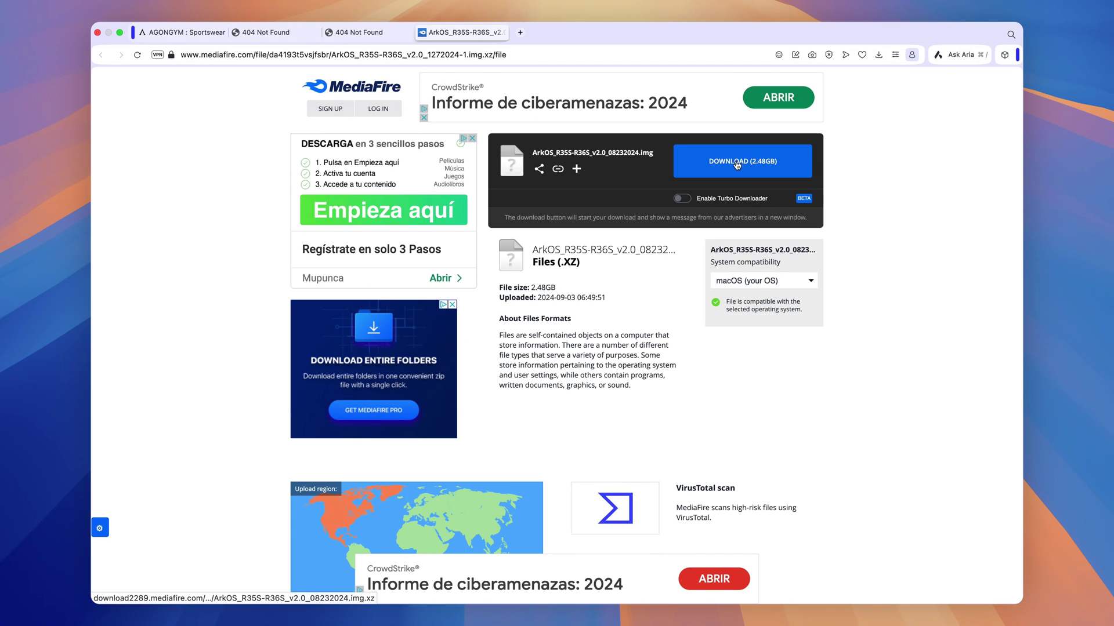
{"action": "left_click", "coordinate": [738, 165]}
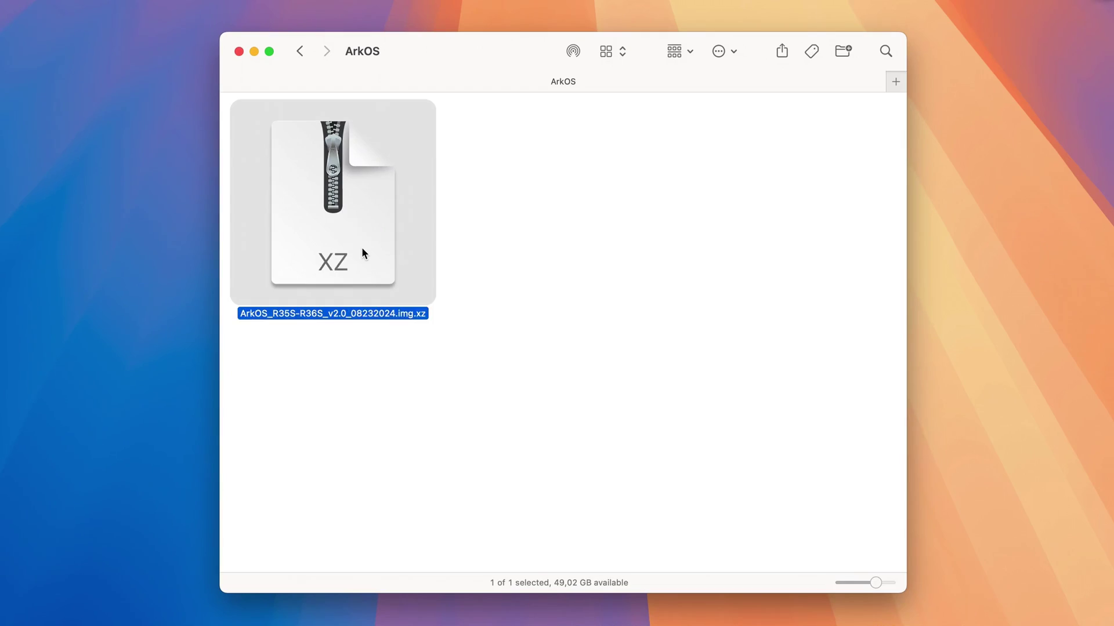
- Extract ArkOS_R35S-R36S_v2.0_08232024.img.xz with Keka.app
{"action": "right_click", "coordinate": [362, 249]}
{"action": "mouse_move", "coordinate": [406, 272]}
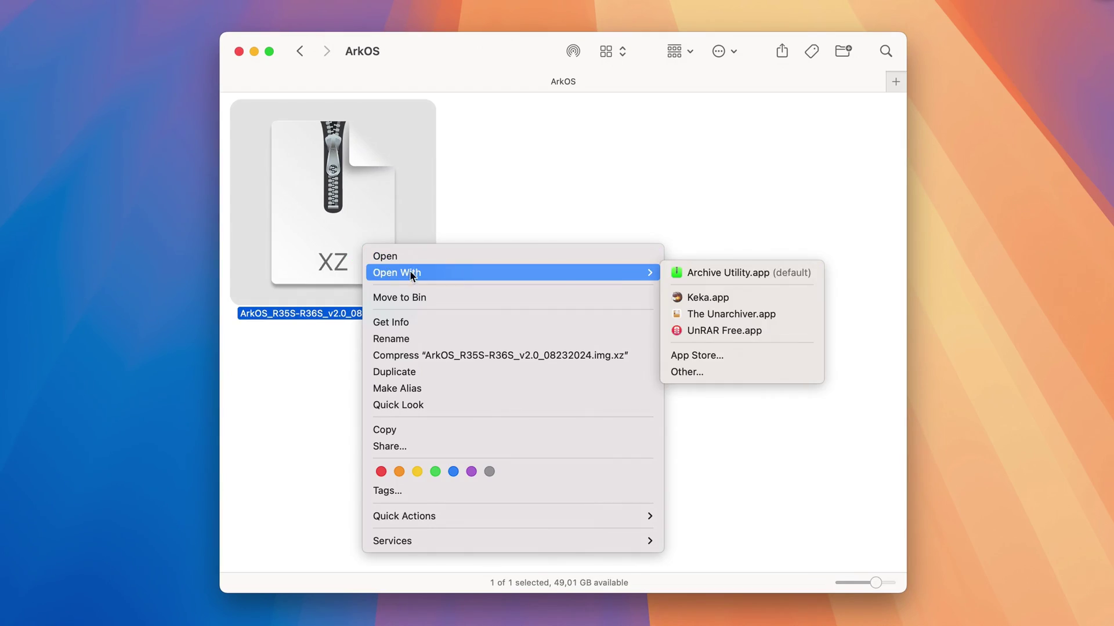
{"action": "left_click", "coordinate": [688, 299]}
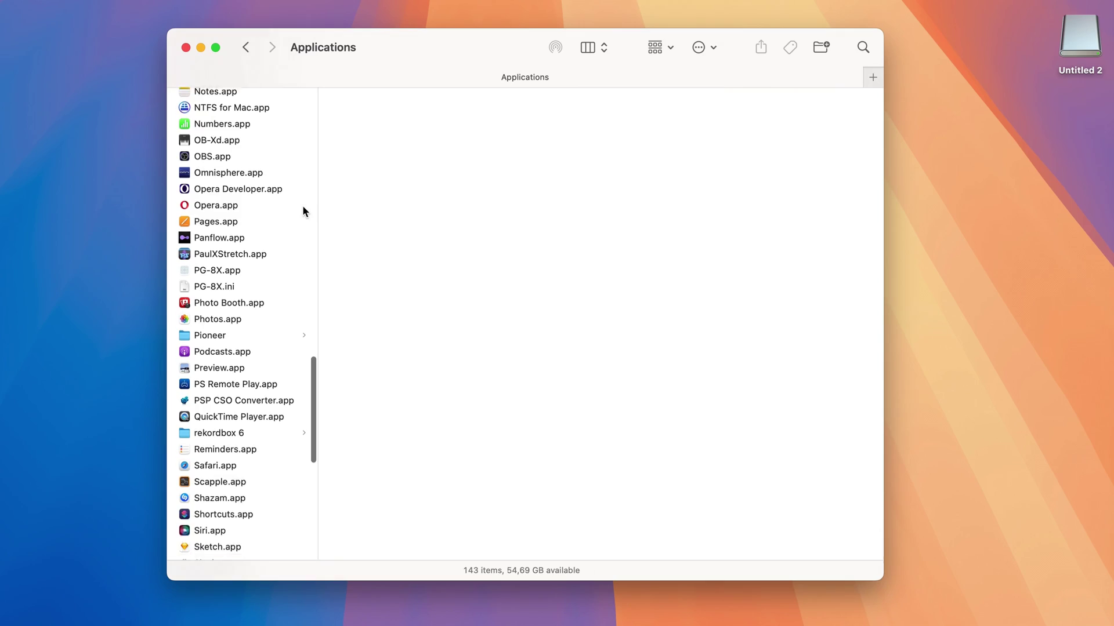
- Open Terminal.app from Applications > Utilities
{"action": "scroll", "coordinate": [303, 209], "scroll_direction": "down", "scroll_amount": 10}
{"action": "scroll", "coordinate": [302, 208], "scroll_direction": "down", "scroll_amount": 5}
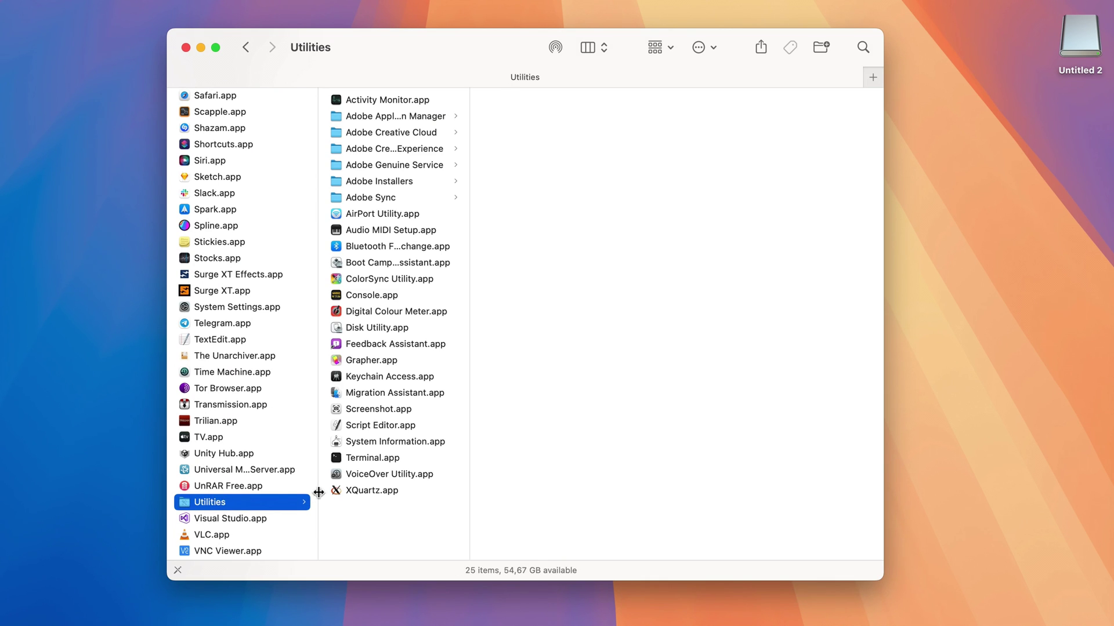
{"action": "left_click", "coordinate": [356, 458]}
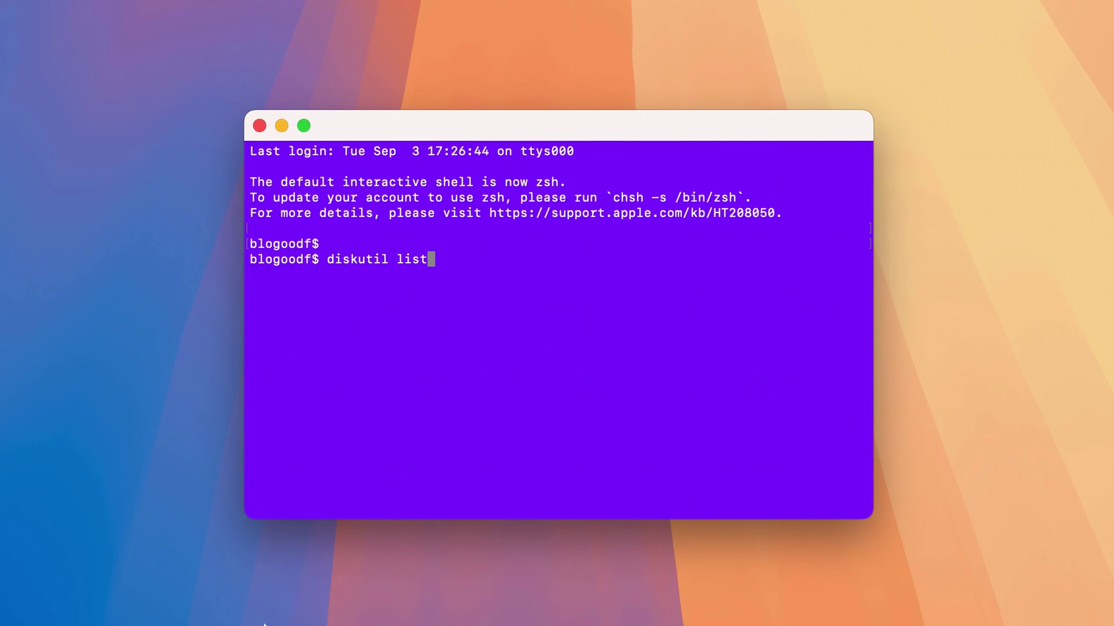
- Run diskutil list, then diskutil unmountDisk /dev/disk3 for the 31.7 GB card
{"action": "key", "text": "Return"}
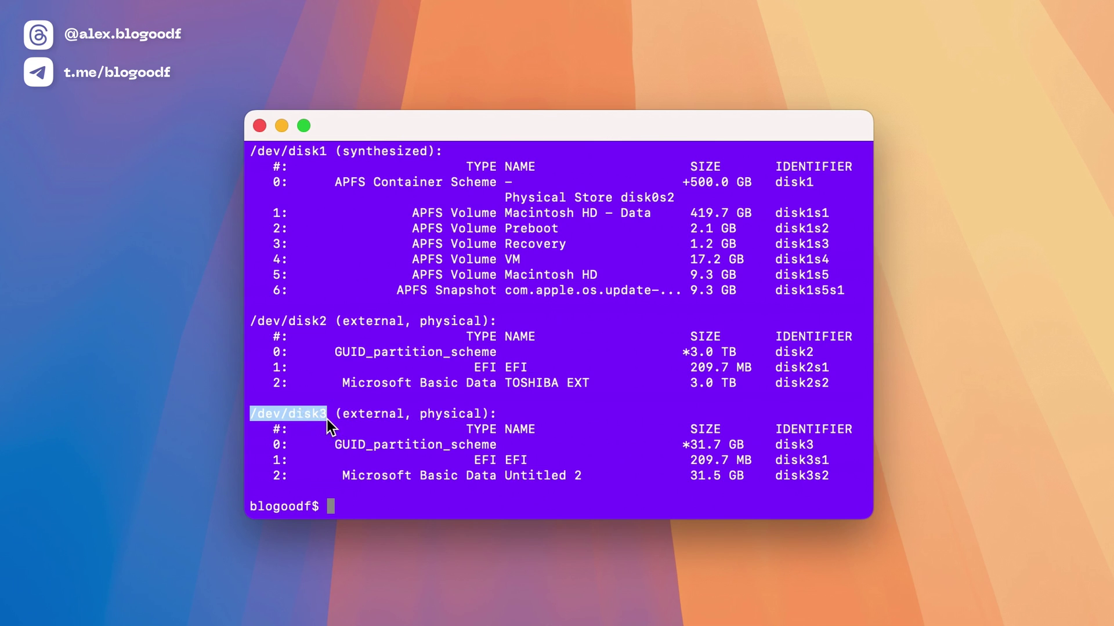
{"action": "left_click", "coordinate": [360, 504]}
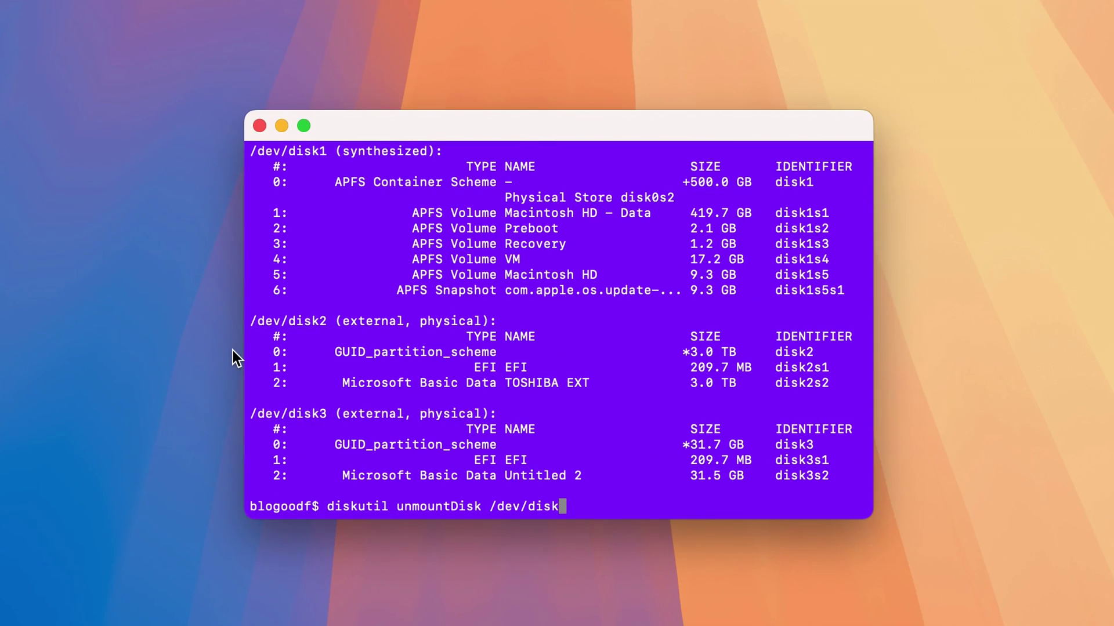
{"action": "type", "text": "3"}
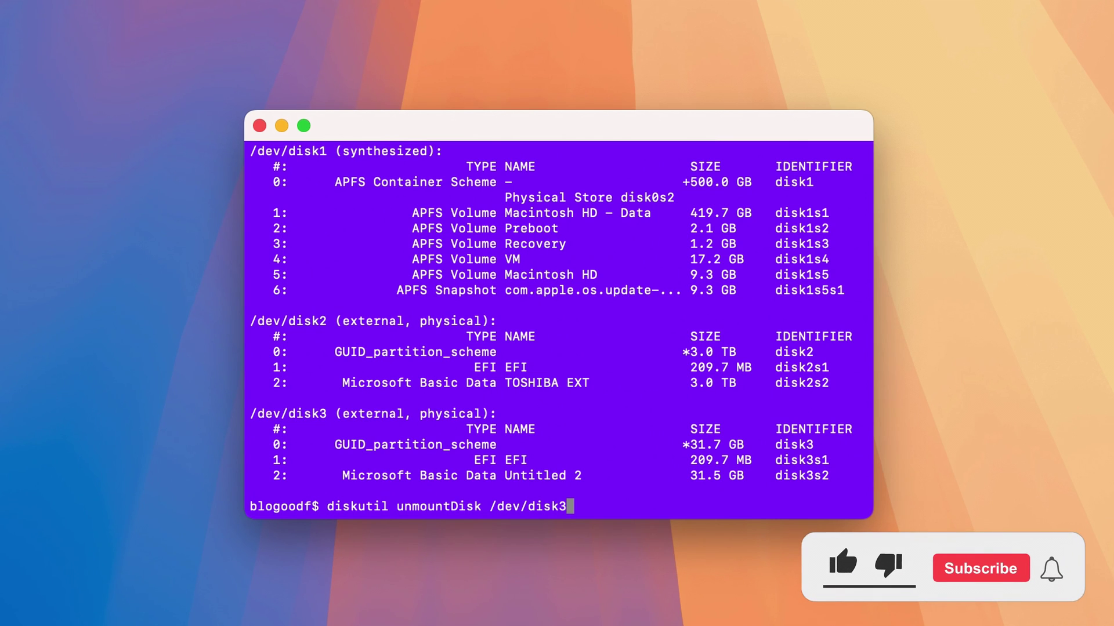
{"action": "key", "text": "Return"}
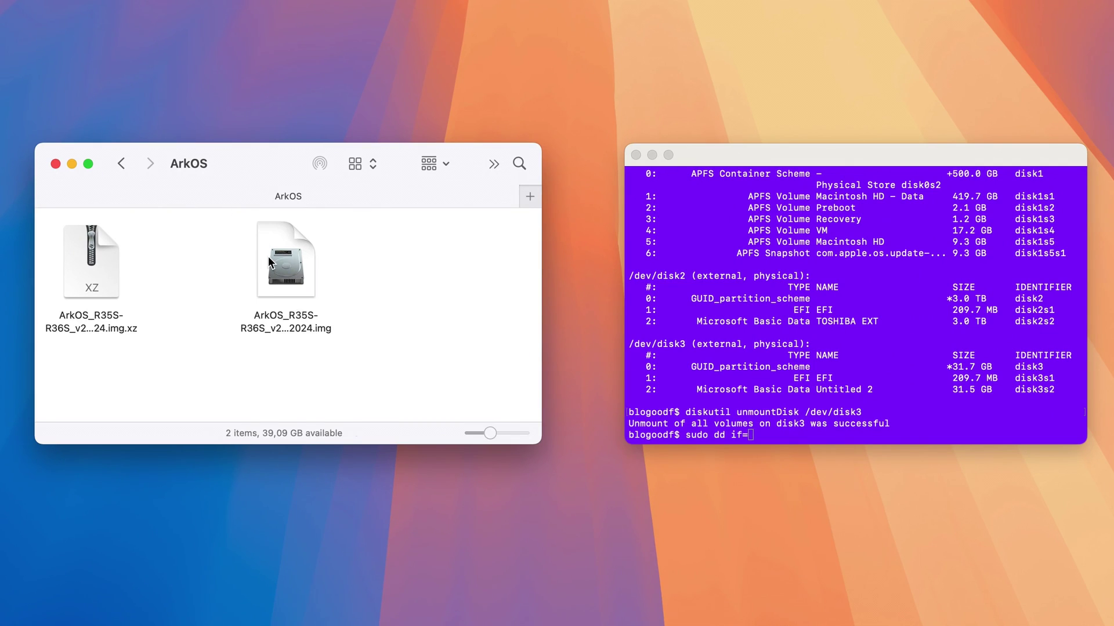
- Run sudo dd writing the ArkOS .img to /dev/rdisk3 with bs=4M status=progress
{"action": "left_click_drag", "start_coordinate": [269, 262], "coordinate": [754, 434]}
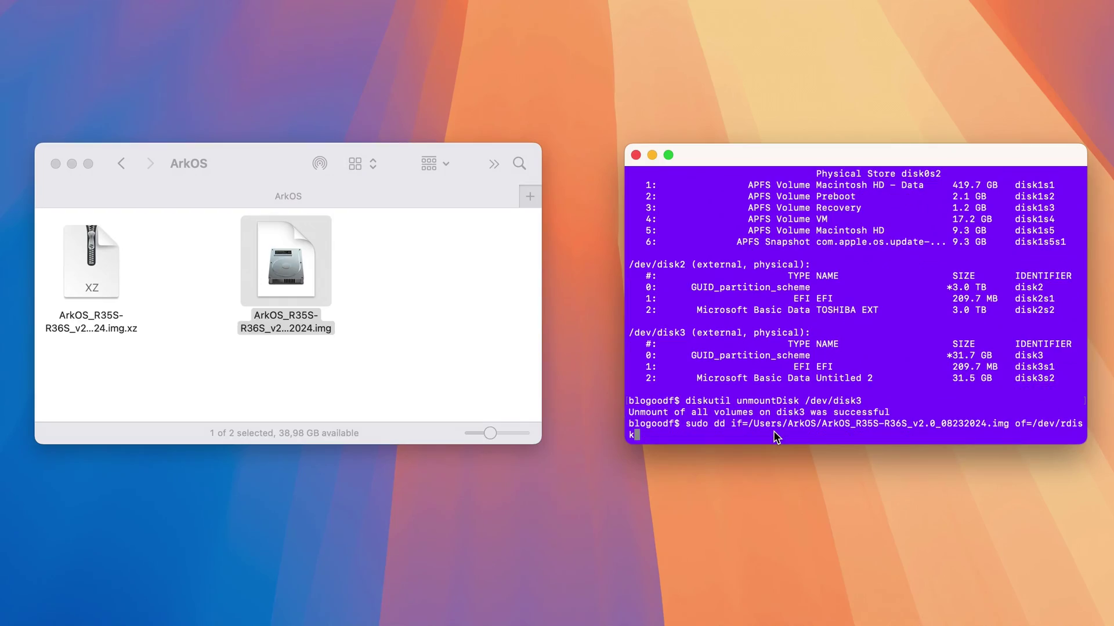
{"action": "type", "text": "3 bs=4M status=progress"}
{"action": "left_click", "coordinate": [56, 164]}
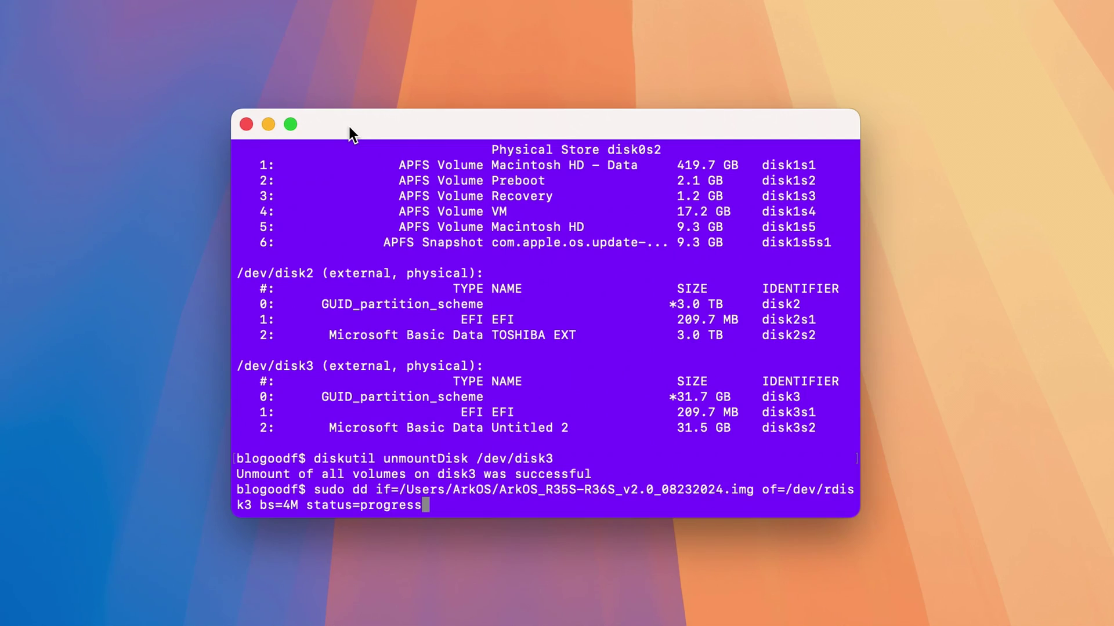
{"action": "key", "text": "Return"}
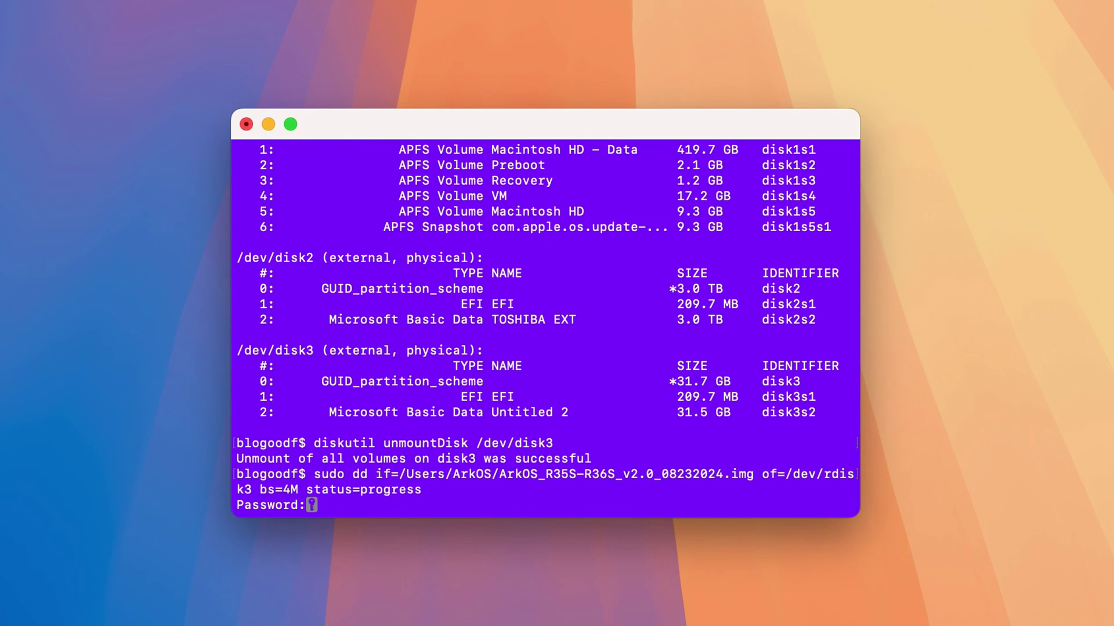
{"action": "key", "text": "Return"}
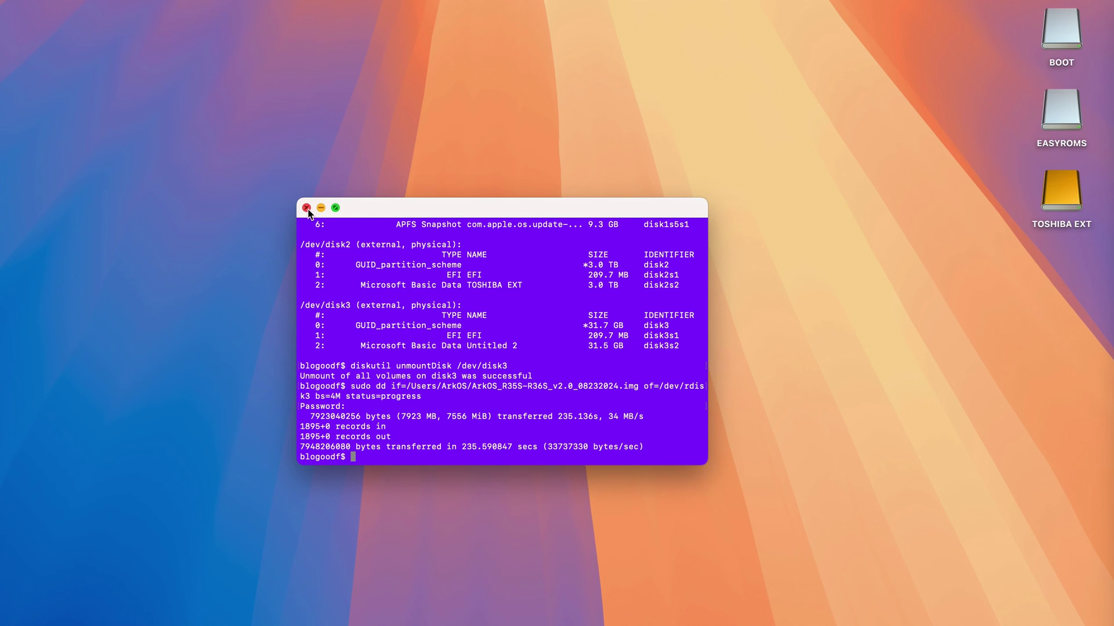
- Close the Terminal window and eject BOOT, choosing Eject All for both volumes
{"action": "left_click", "coordinate": [307, 209]}
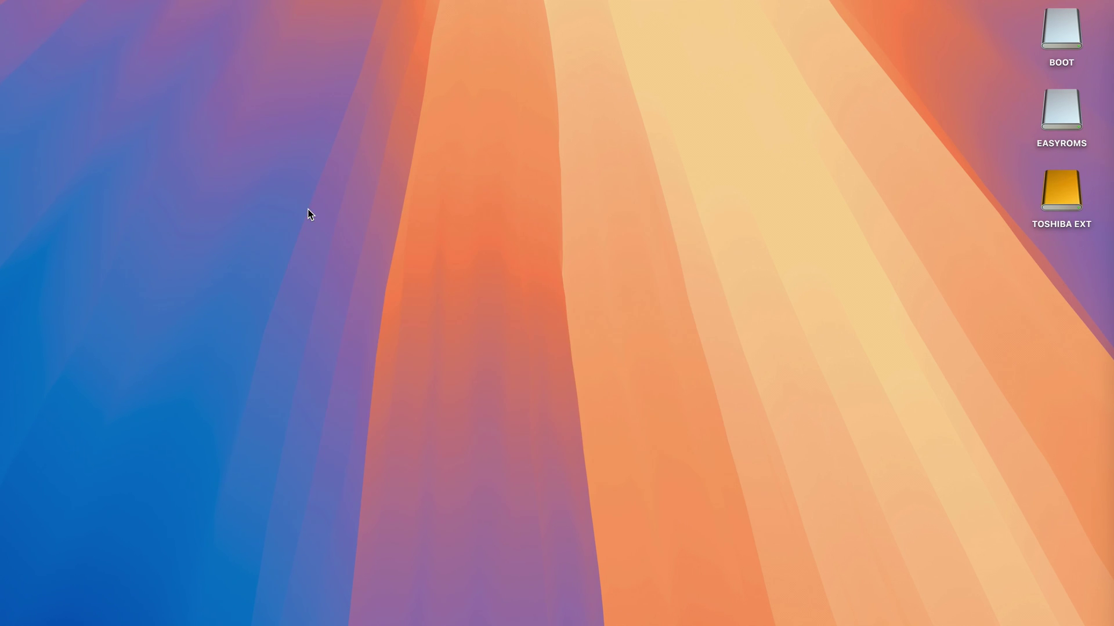
{"action": "right_click", "coordinate": [1054, 33]}
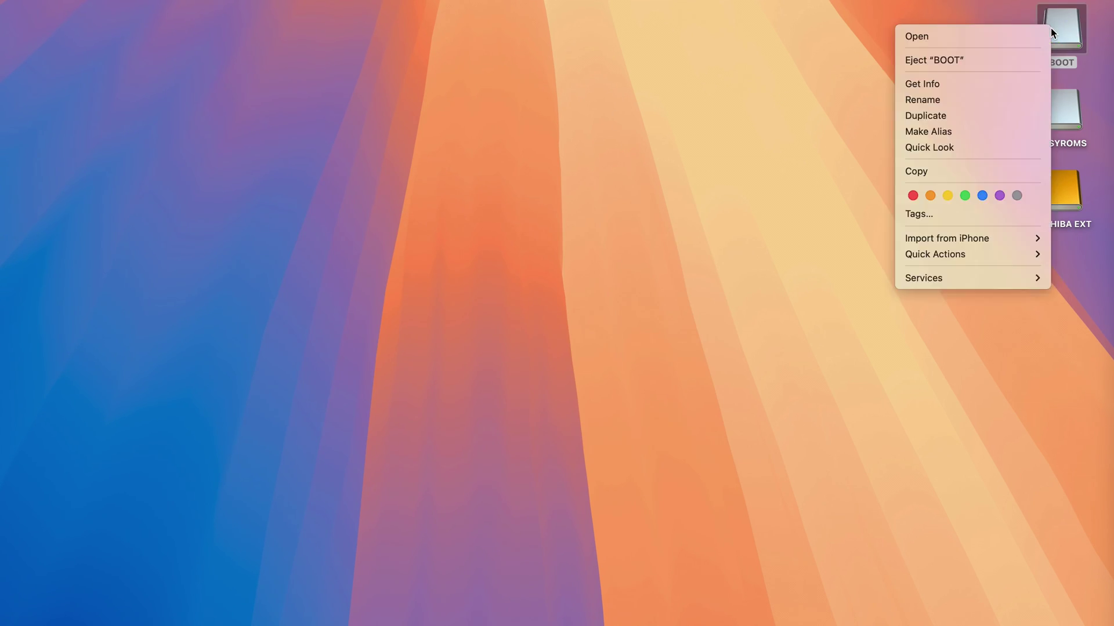
{"action": "left_click", "coordinate": [956, 61]}
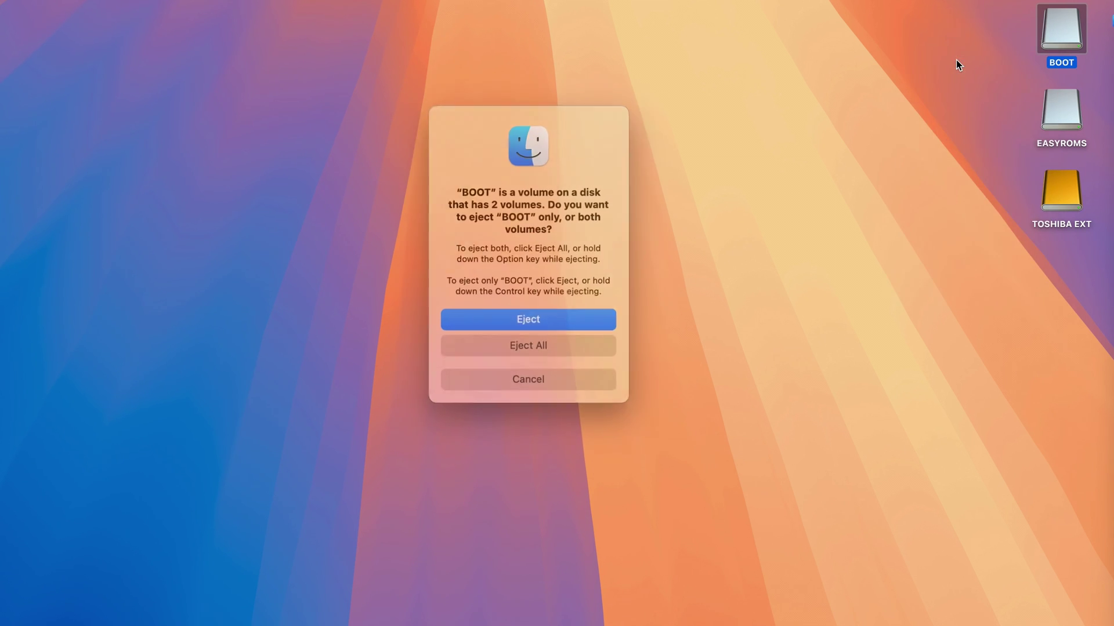
{"action": "left_click", "coordinate": [540, 342]}
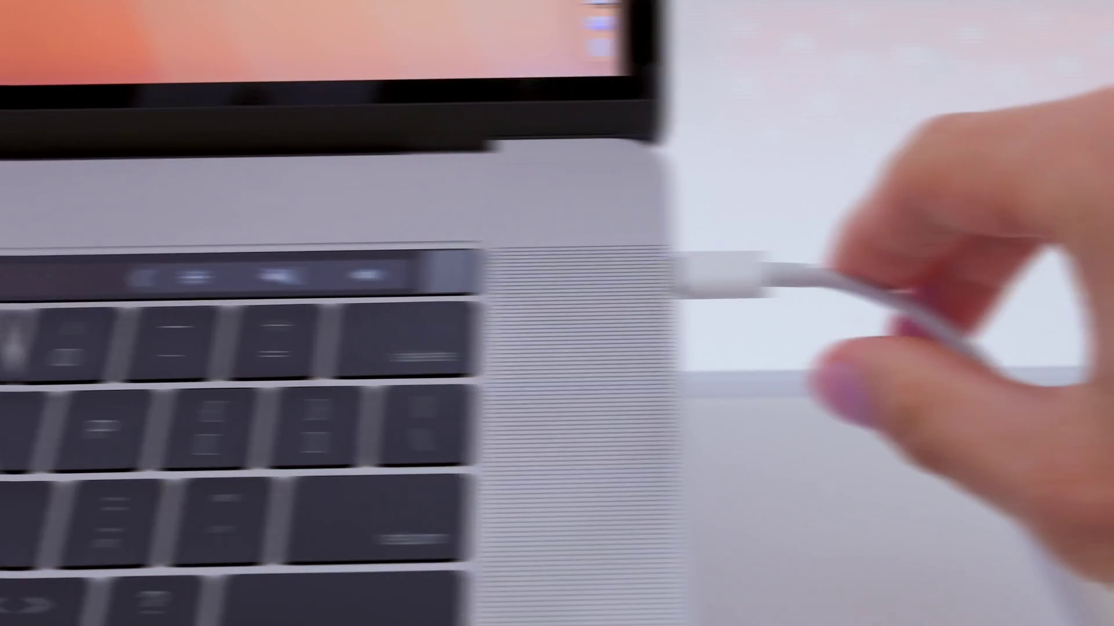